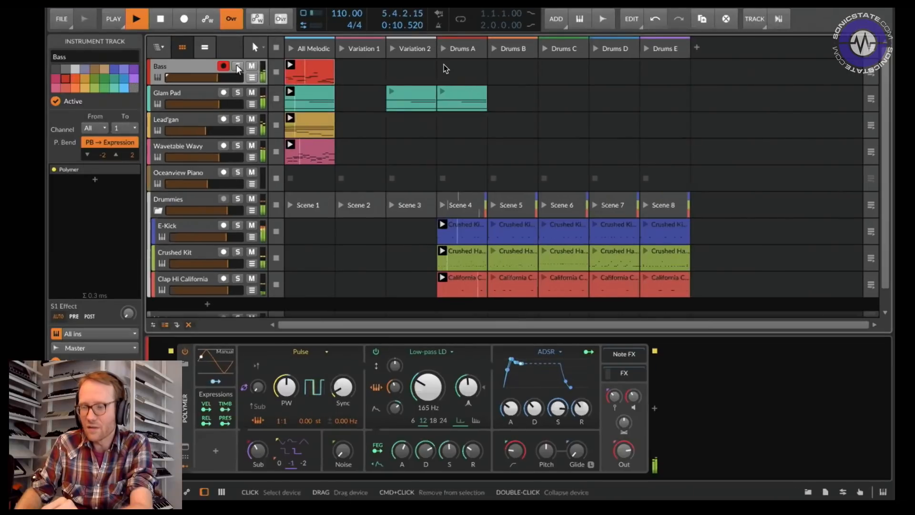
Step: Solo the Bass track and start playback with its Polymer synth selected
left_click(237, 66)
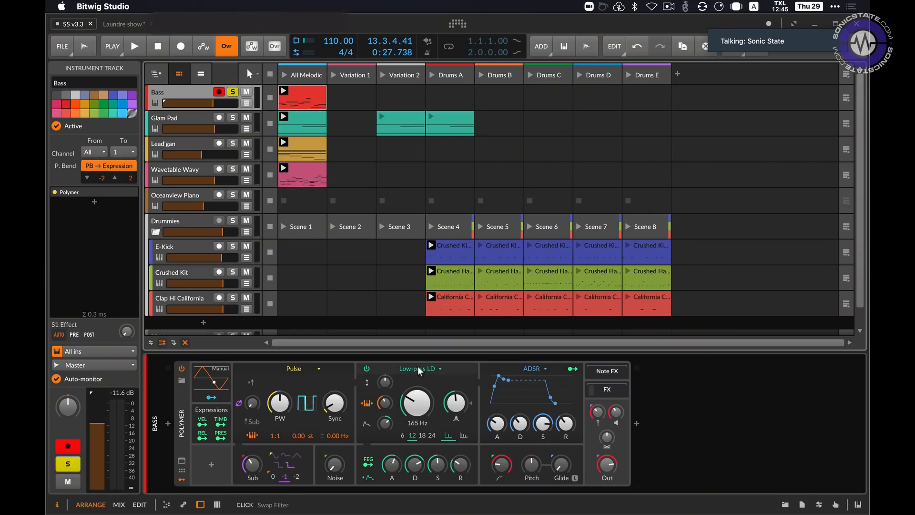
left_click(417, 368)
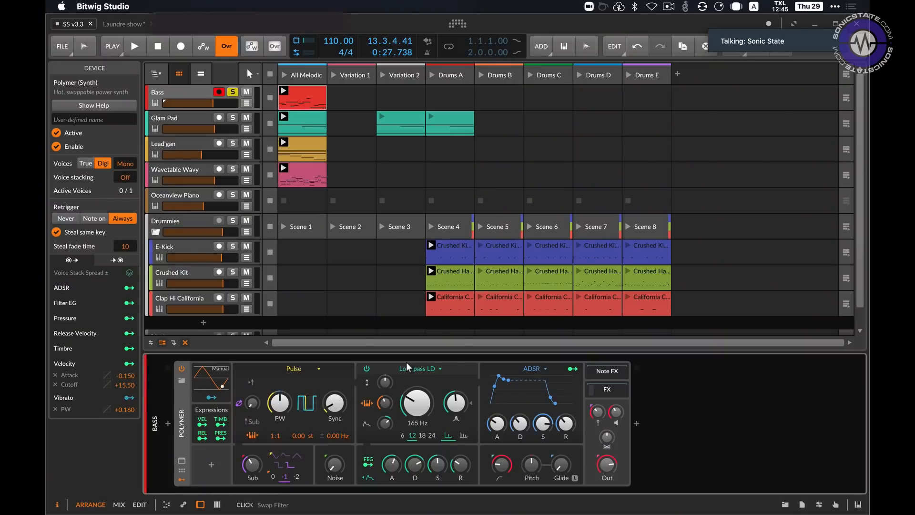
key("space")
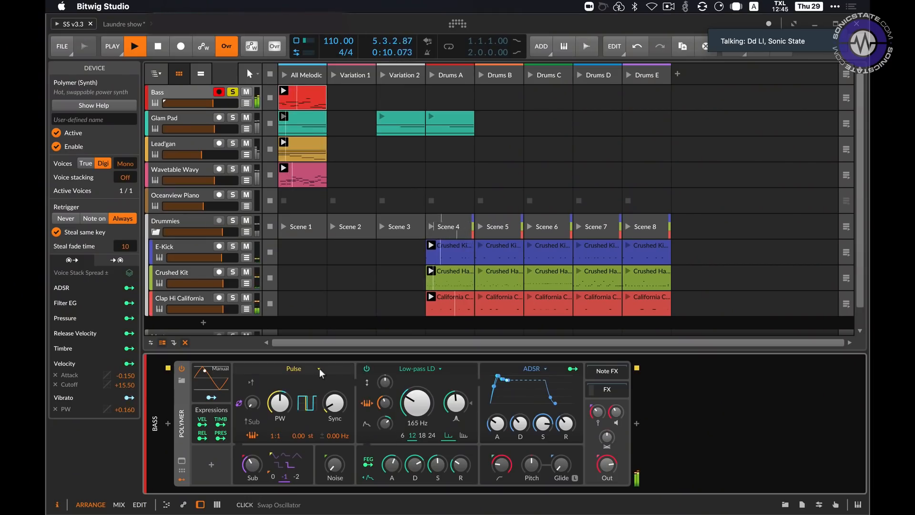
Step: Swap the Polymer's filter to Low-pass SK and raise its drive to about +8.2 dB
left_click(437, 370)
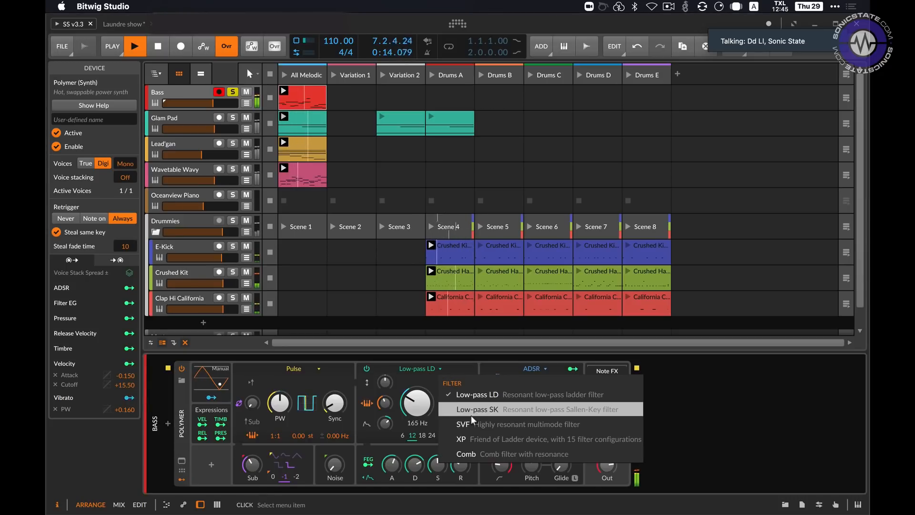
left_click(536, 407)
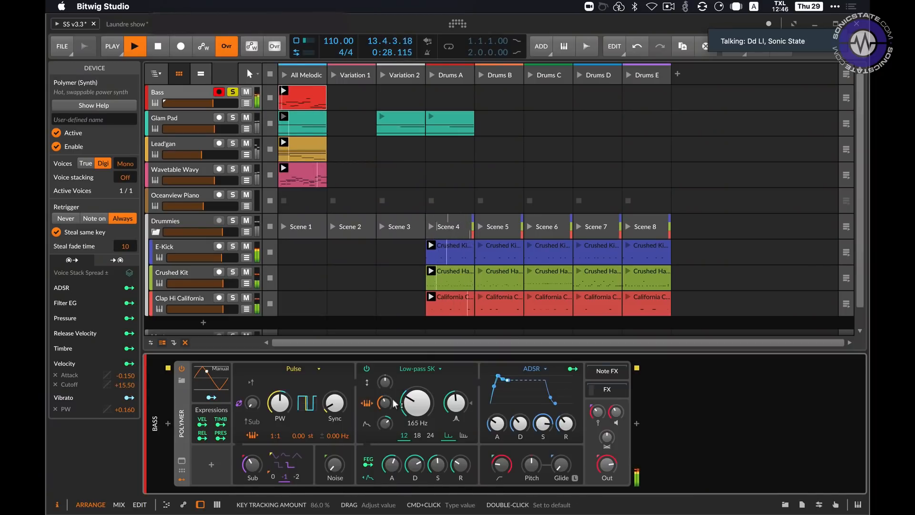
left_click_drag(378, 384, 378, 384)
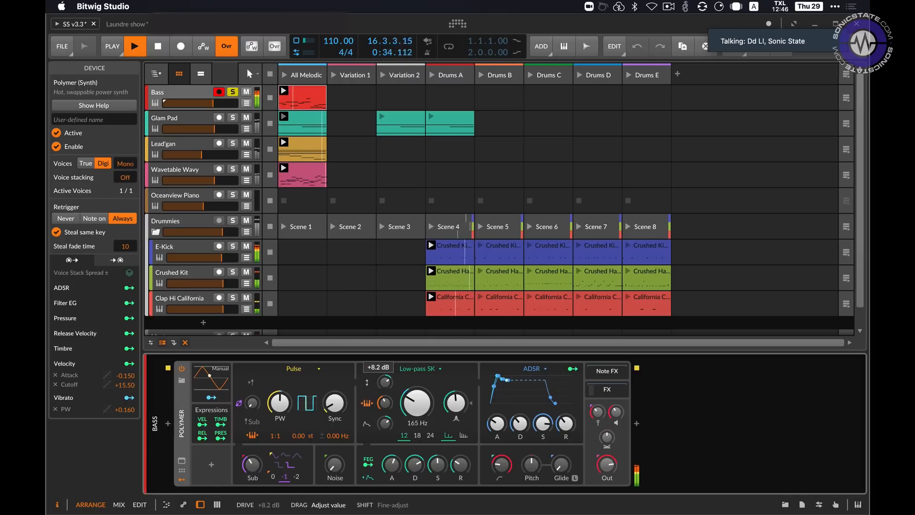
left_click_drag(377, 384, 377, 384)
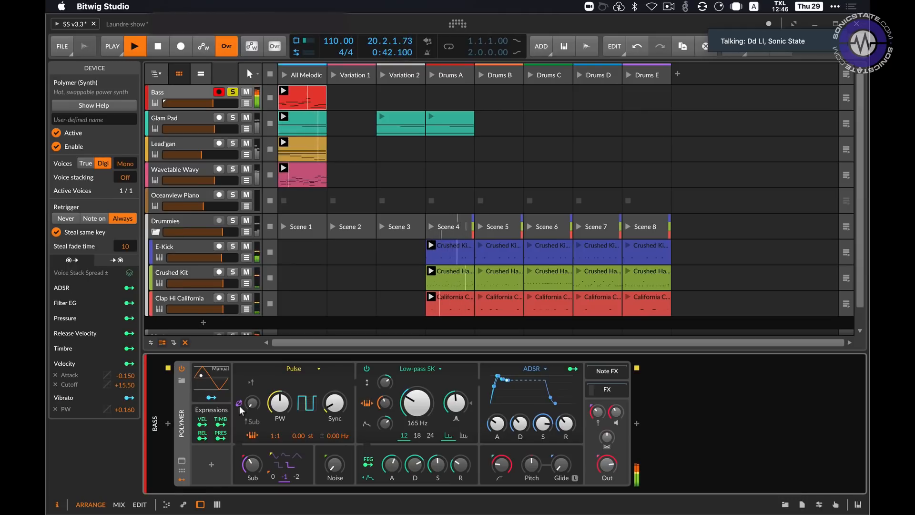
Step: Raise the Polymer oscillator's phase modulation amount from the sub to about 8.5 %
left_click_drag(254, 404, 253, 403)
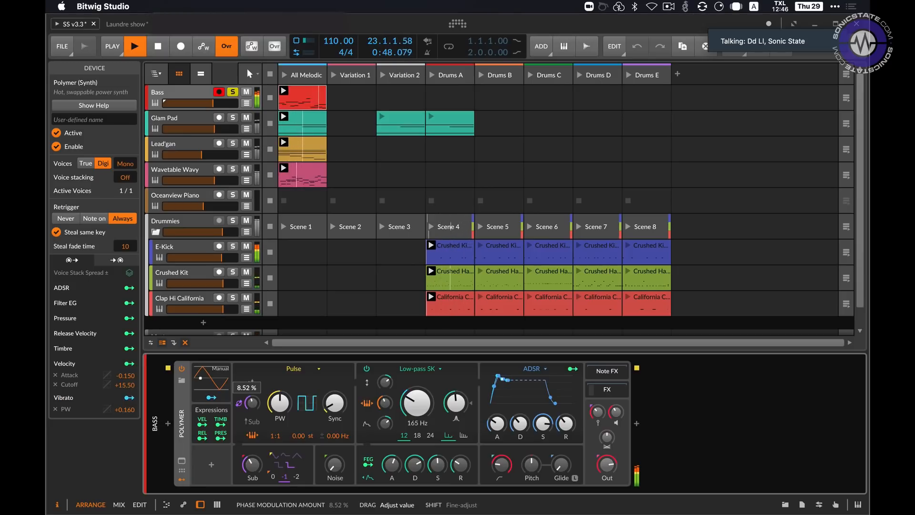
left_click_drag(253, 403, 254, 400)
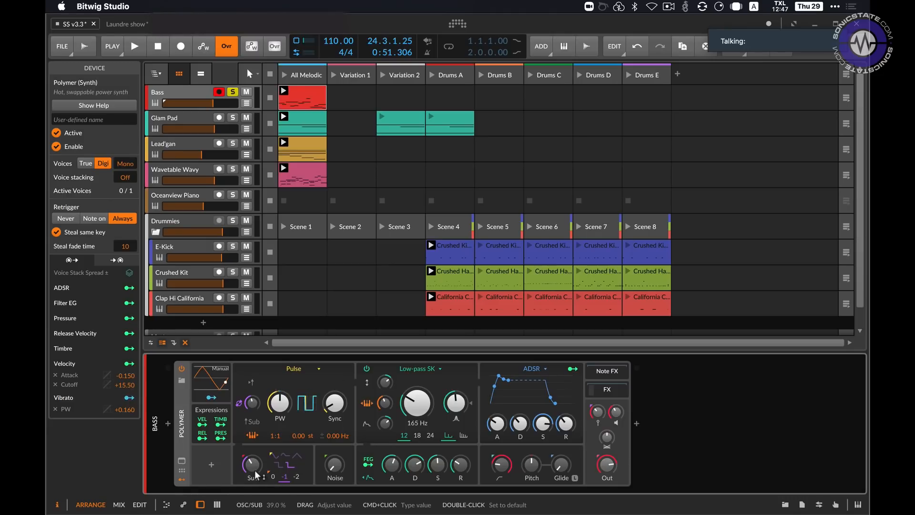
Step: Audition the Polymer's Sub level and its -2 octave, return the octave to -1, and try the Noise level
left_click_drag(255, 470, 254, 496)
left_click_drag(252, 464, 252, 419)
left_click(296, 474)
left_click(284, 474)
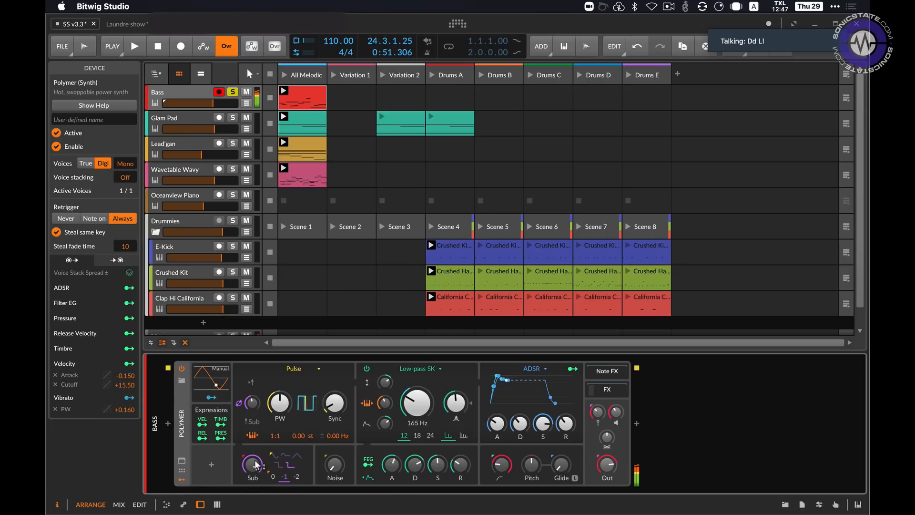
left_click_drag(334, 465, 334, 480)
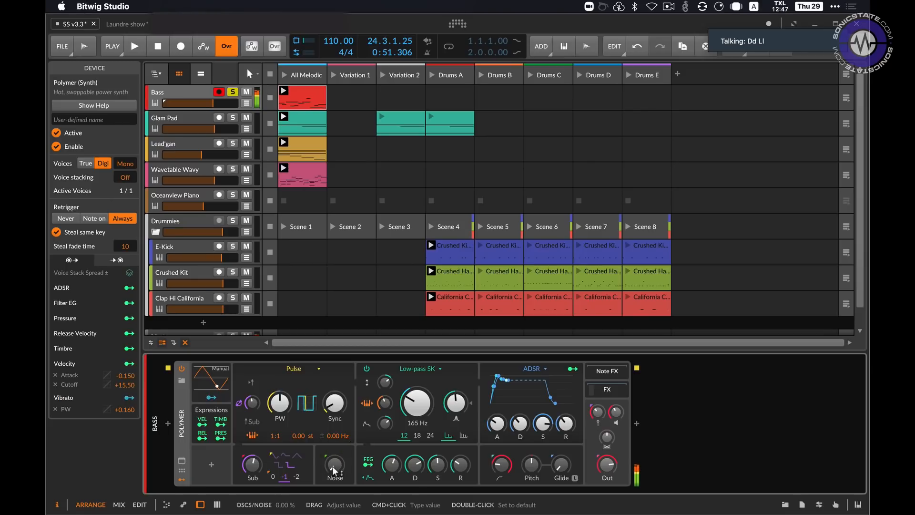
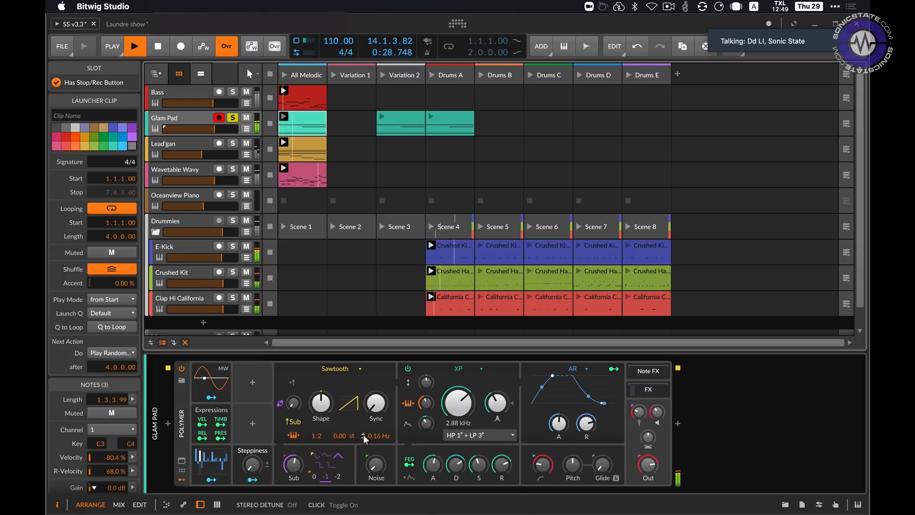
Step: Set the Glam Pad Polymer's detune to 0.47 Hz, swap its oscillator to Sine and adjust the Skew
left_click_drag(375, 435, 375, 426)
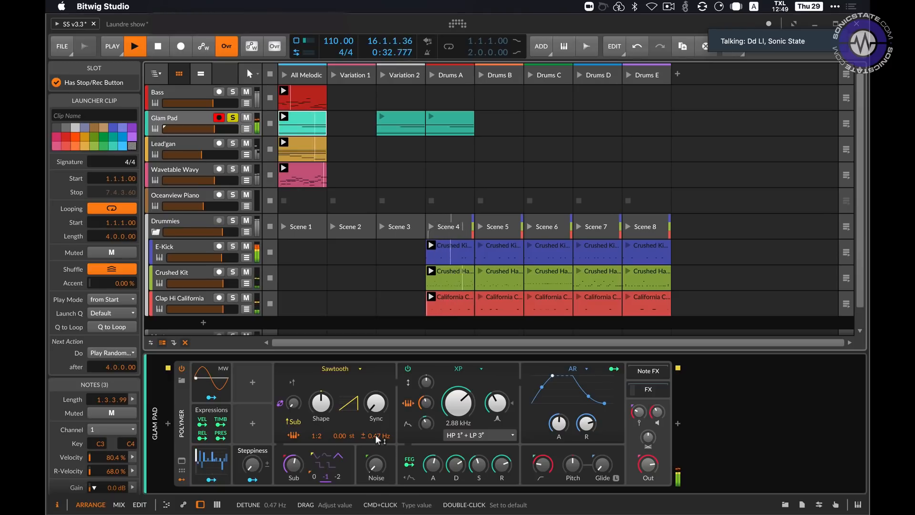
left_click(340, 374)
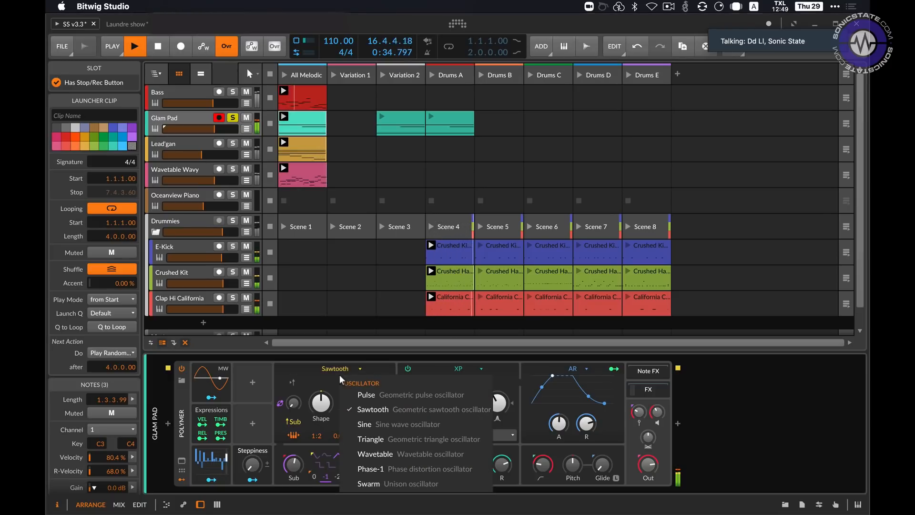
left_click(370, 422)
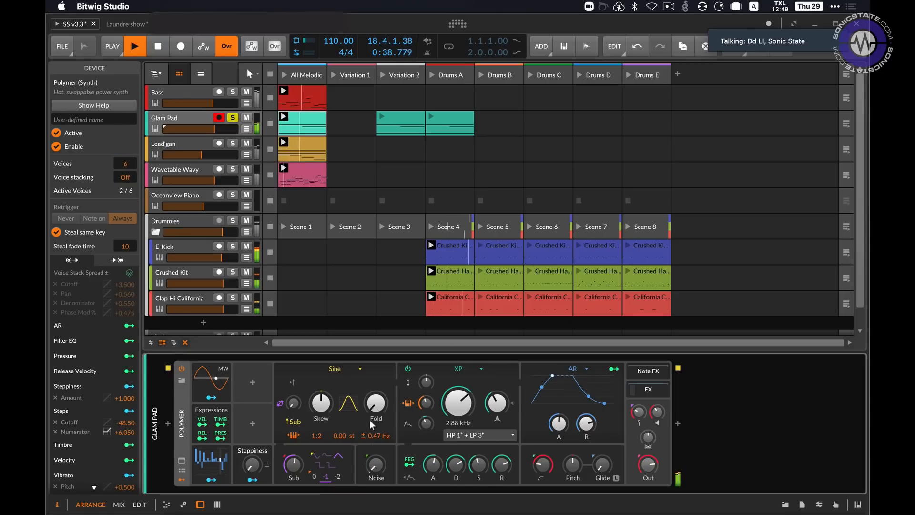
left_click_drag(321, 407, 323, 411)
Step: Try the Triangle oscillator in the Glam Pad Polymer and adjust its Fold
left_click(340, 370)
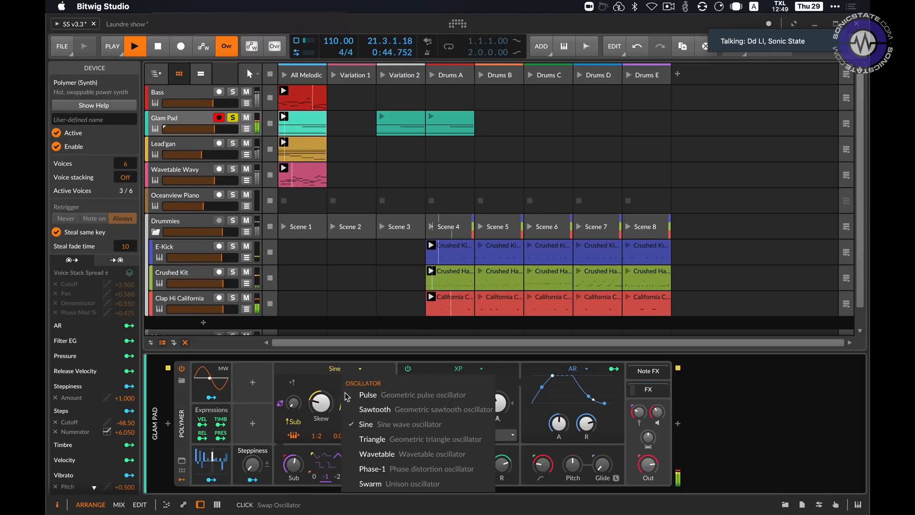
left_click(352, 436)
left_click_drag(376, 403, 376, 385)
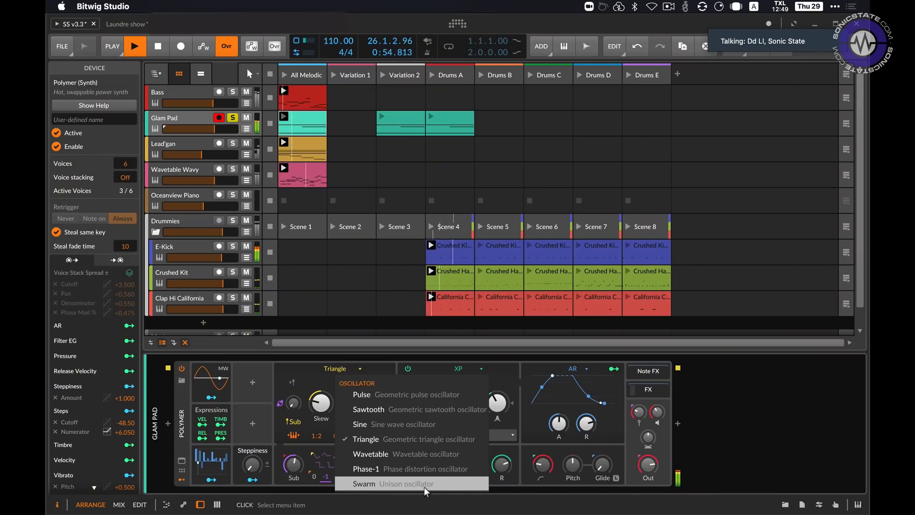
Step: Swap the oscillator to Swarm with a lower Spread and raise the Steppiness macro to about 38.5 %
left_click(432, 484)
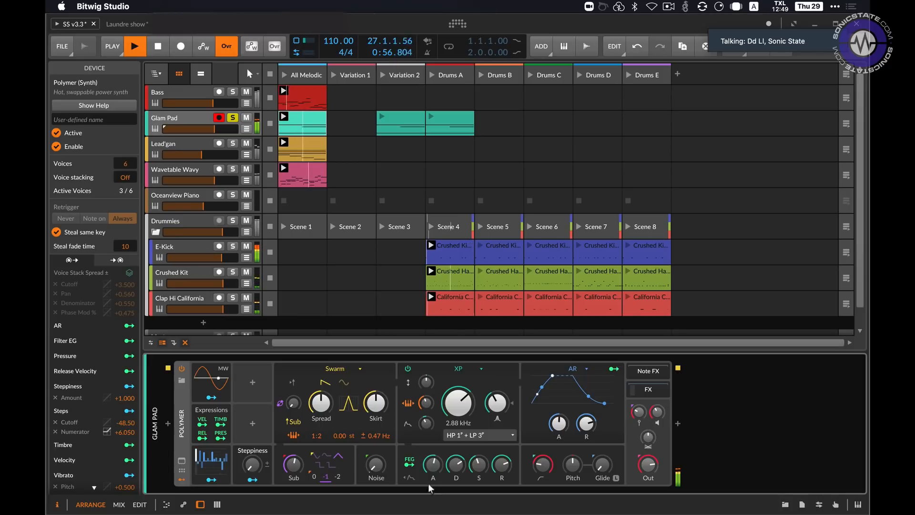
left_click_drag(321, 403, 321, 405)
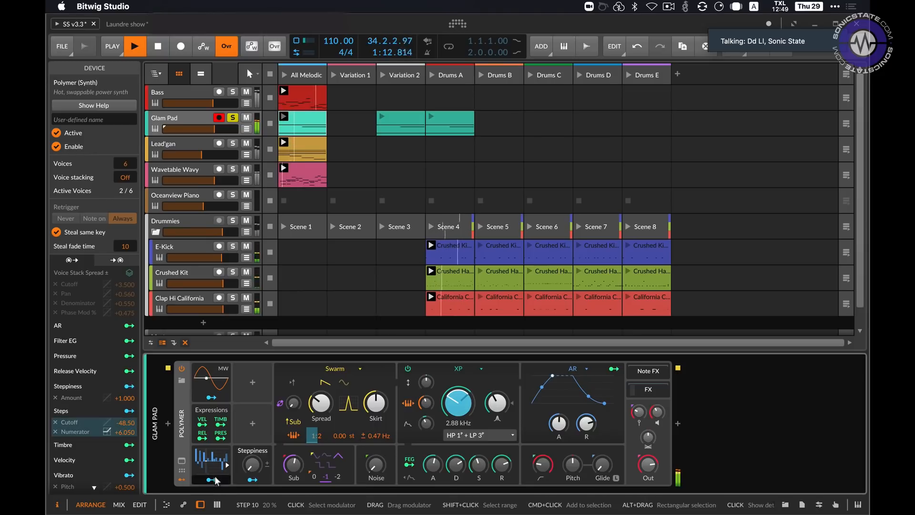
left_click_drag(252, 466, 252, 452)
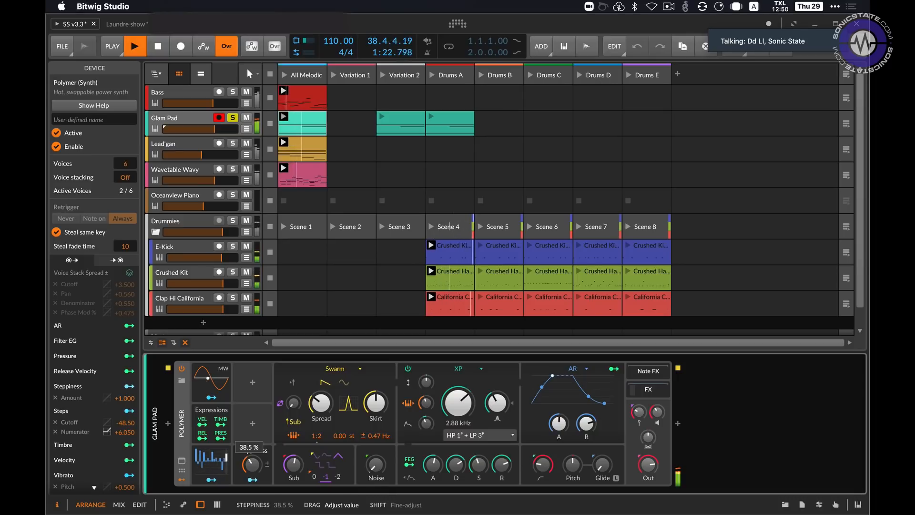
left_click_drag(252, 452, 252, 452)
Step: Take Glam Pad out of solo, raise its track volume to about -0.4 dB, and solo it again
left_click(233, 120)
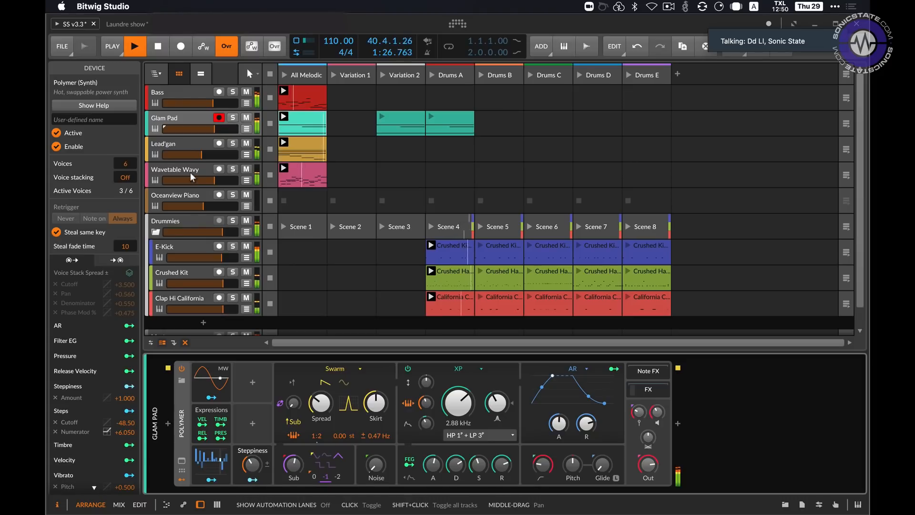
left_click_drag(214, 129, 214, 129)
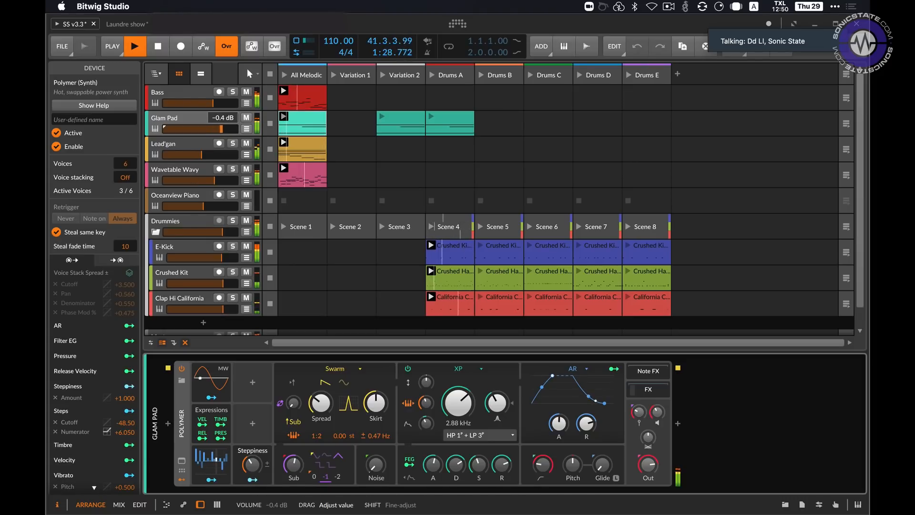
left_click(234, 120)
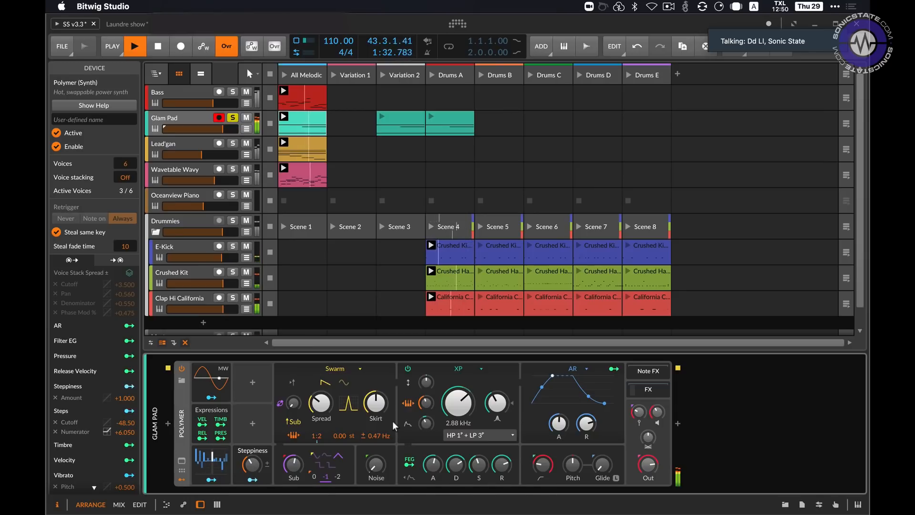
Step: Stop and restart playback, moving the selection and solo from Glam Pad to the Lead'gan track
key("space")
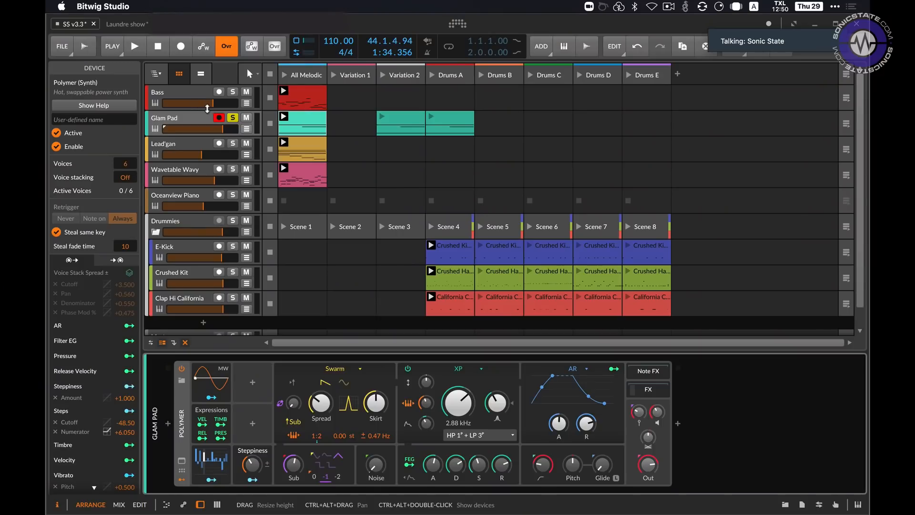
left_click(231, 119)
key("space")
left_click(193, 141)
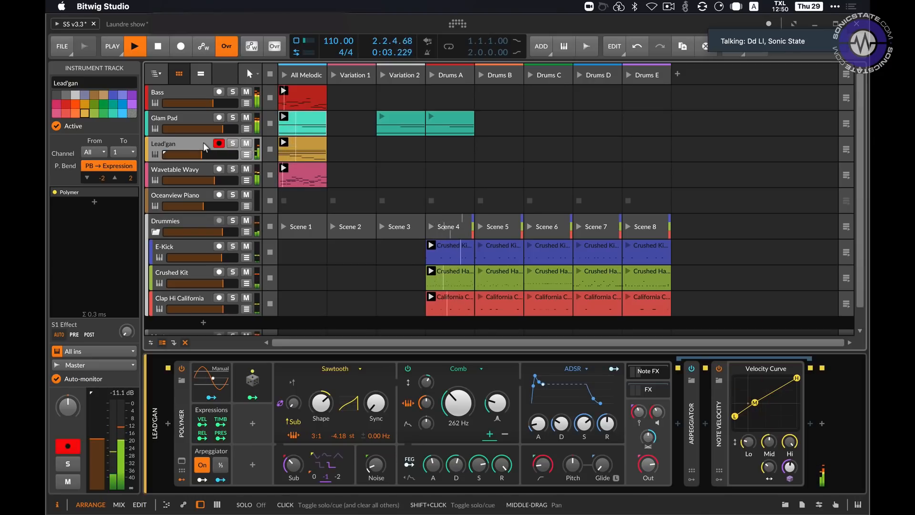
left_click(233, 145)
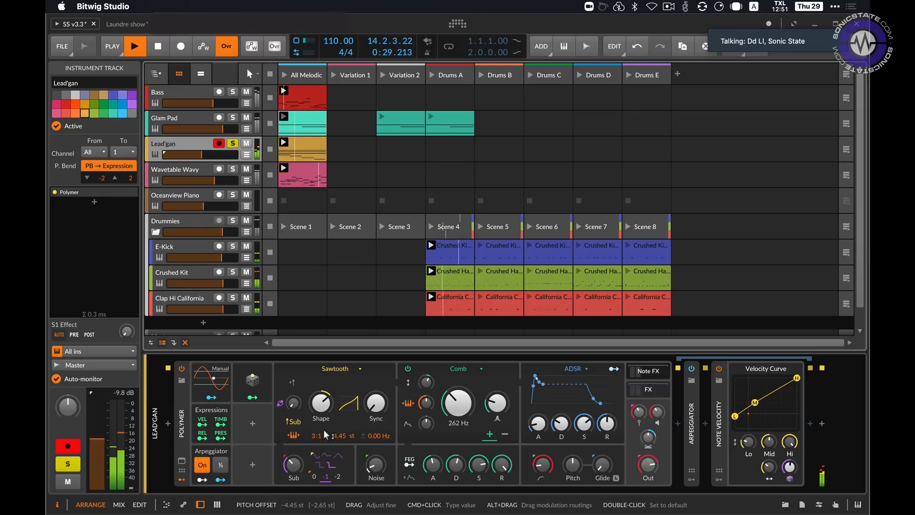
Step: Restart playback and audition the Lead'gan Polymer's Sub level by lowering it fully and bringing it back up
key("space")
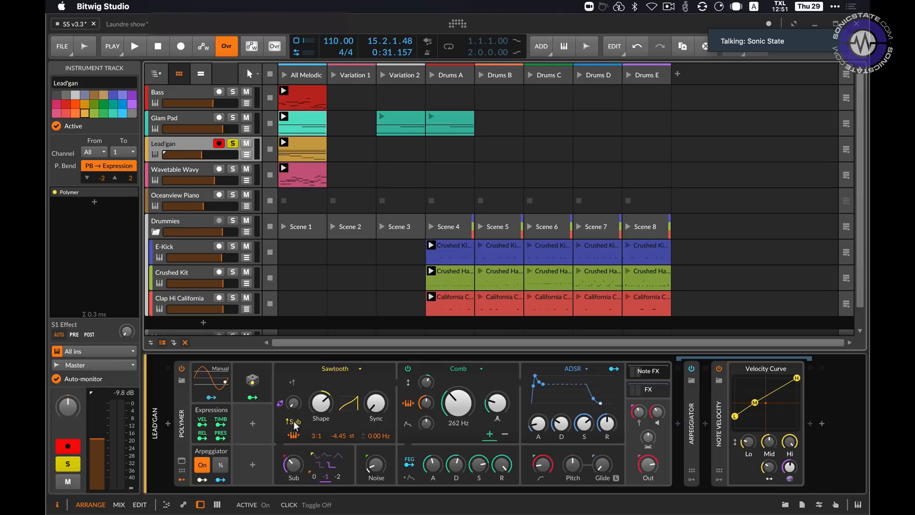
key("space")
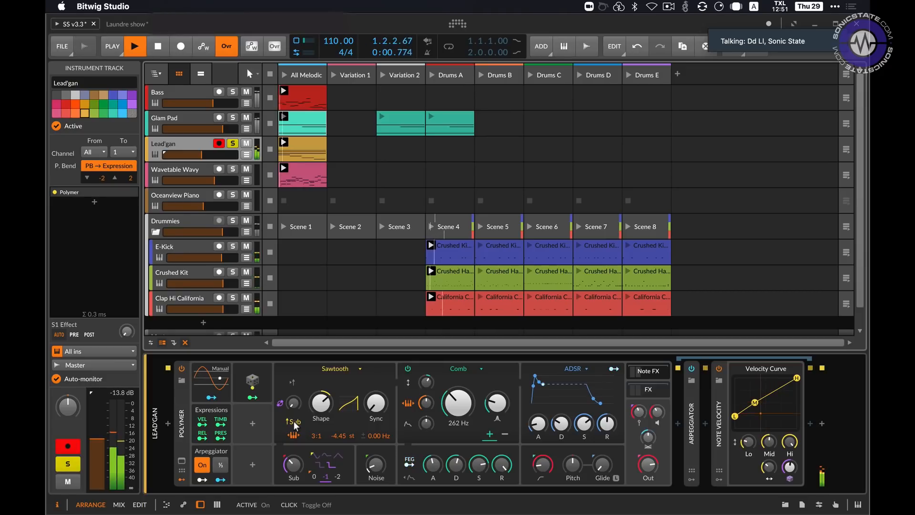
left_click_drag(293, 464, 295, 420)
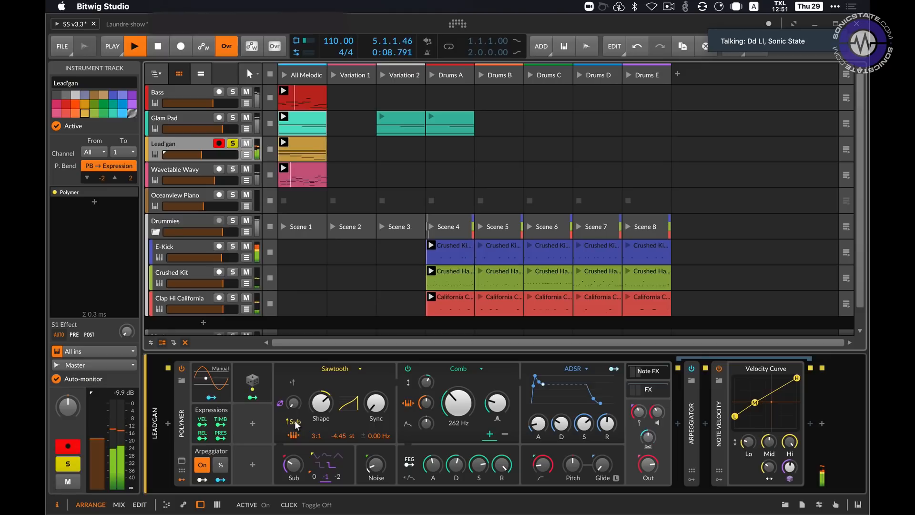
left_click_drag(294, 463, 294, 500)
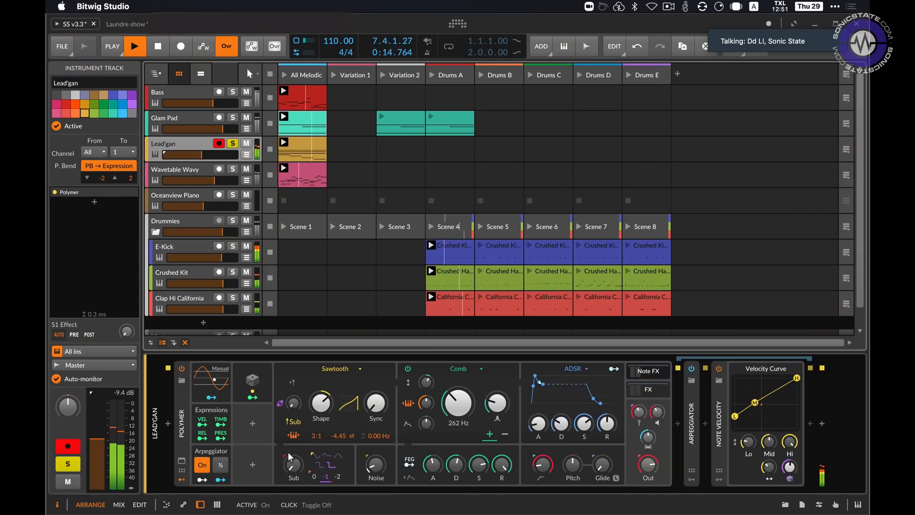
left_click_drag(293, 464, 294, 436)
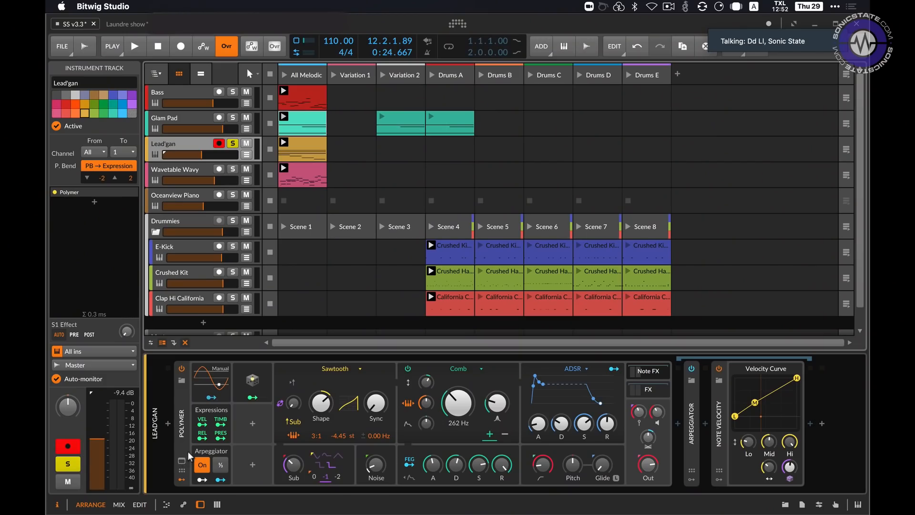
Step: Open the Lead'gan Polymer's expanded patch view and examine its oscillator, sub, noise, filter and envelope signal flow, closing it when done
left_click(188, 450)
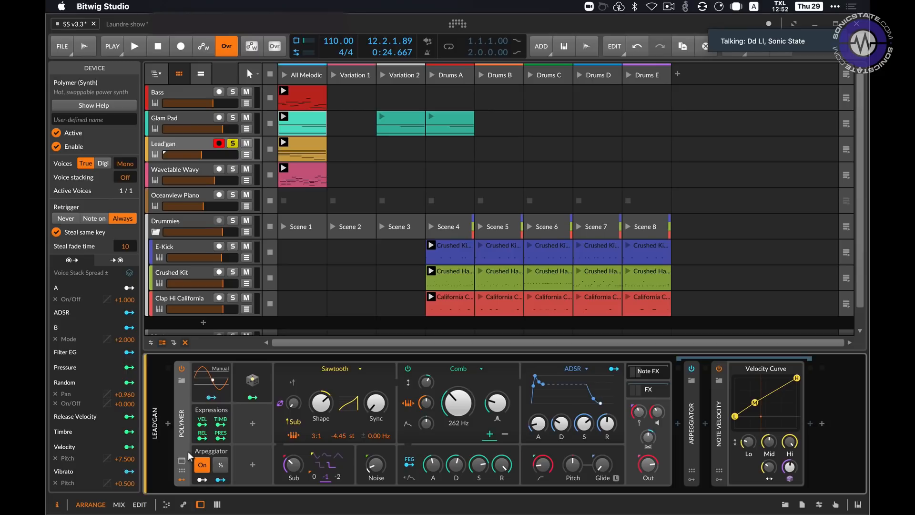
left_click(181, 461)
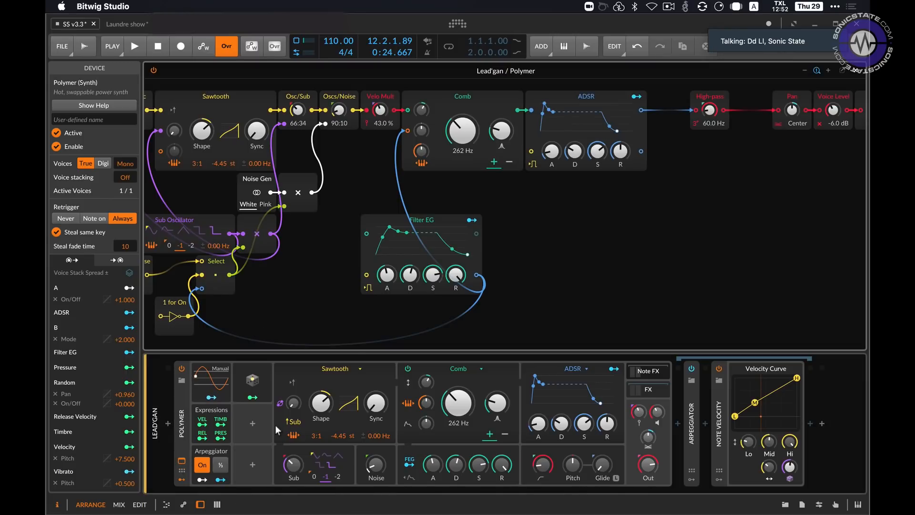
left_click(368, 301)
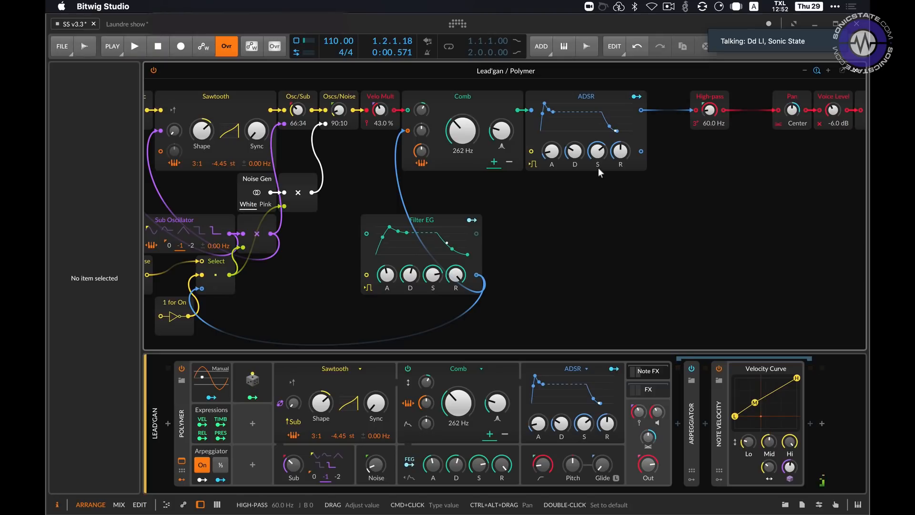
scroll(598, 167, "left", 3)
scroll(598, 174, "left", 2)
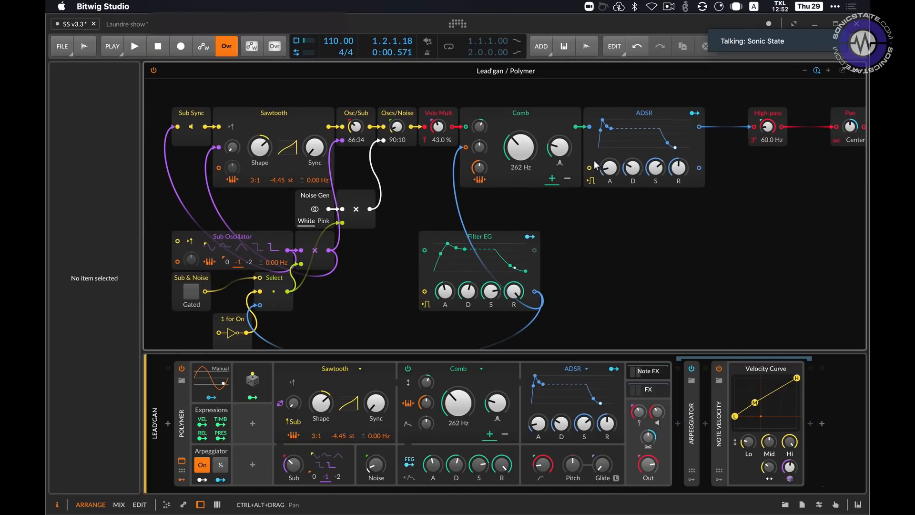
scroll(591, 204, "down", 2)
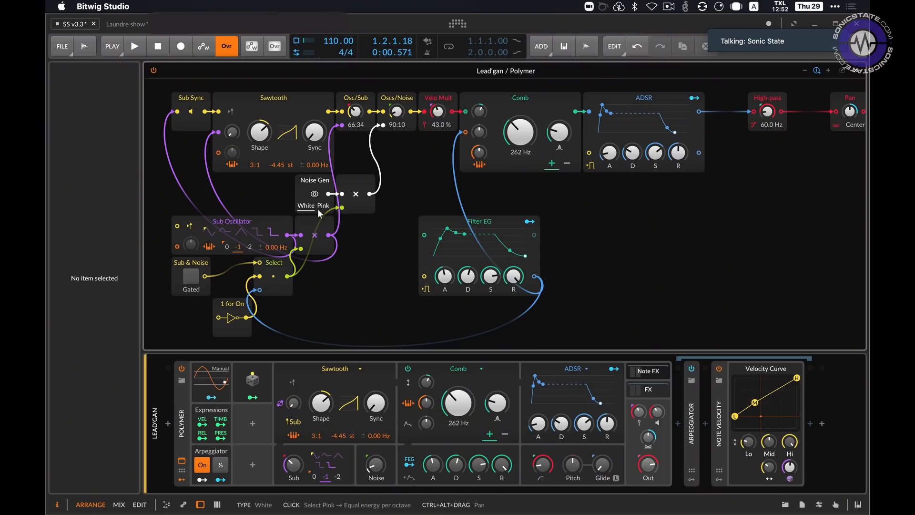
mouse_move(440, 244)
left_mouse_down()
mouse_move(440, 255)
mouse_move(449, 249)
left_mouse_up()
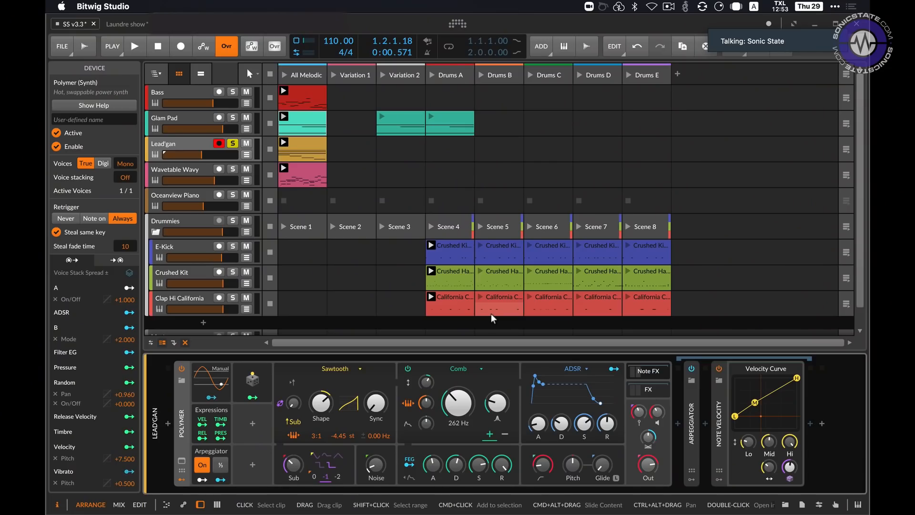
Step: Wrap Lead'gan's Polymer device in an Instrument Layer container
double_click(180, 423)
double_click(180, 423)
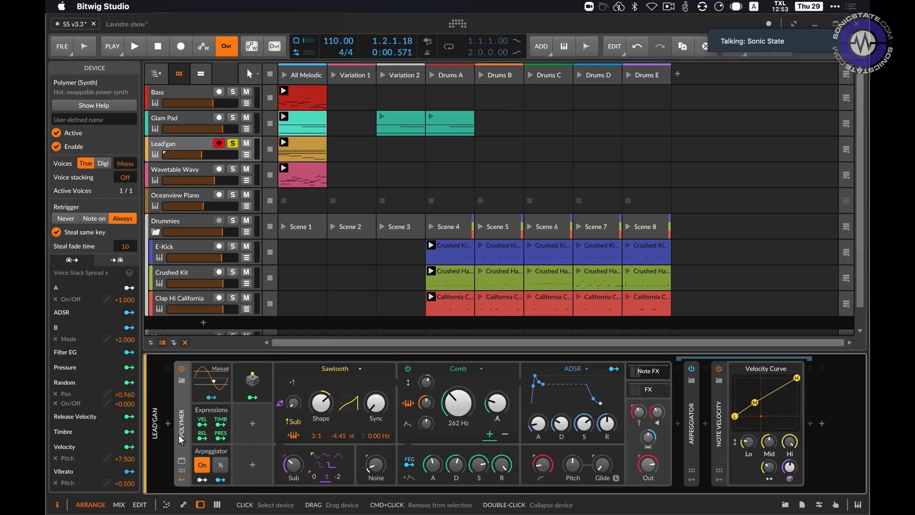
key("super+g")
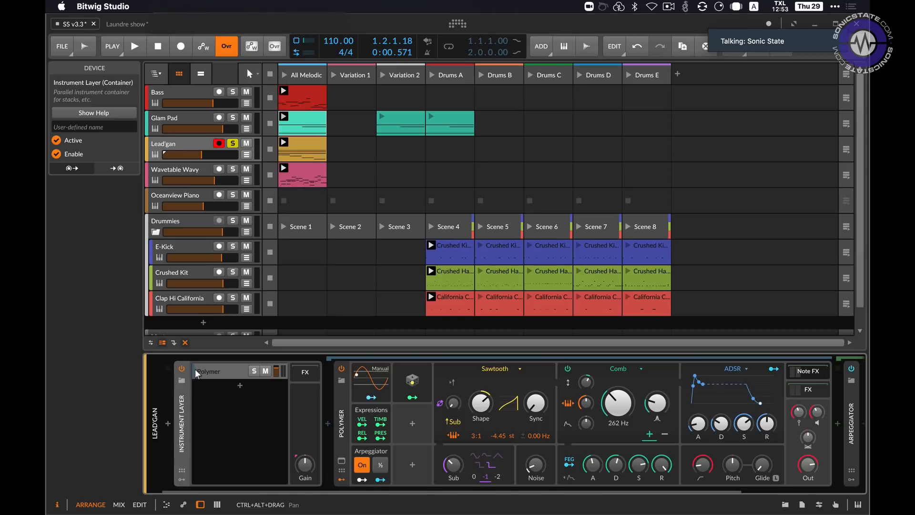
Step: Duplicate the Polymer layer inside the Instrument Layer and color the second layer red
left_click(209, 372)
key("super+d")
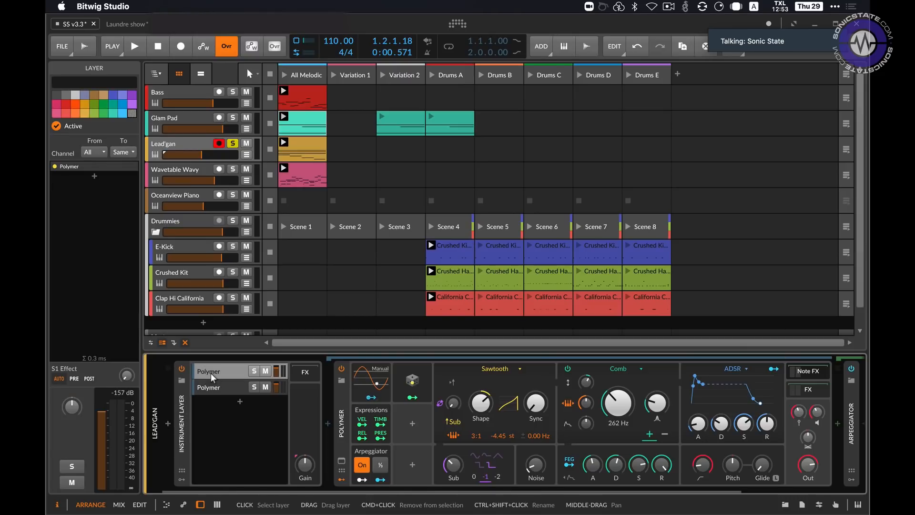
left_click(216, 387)
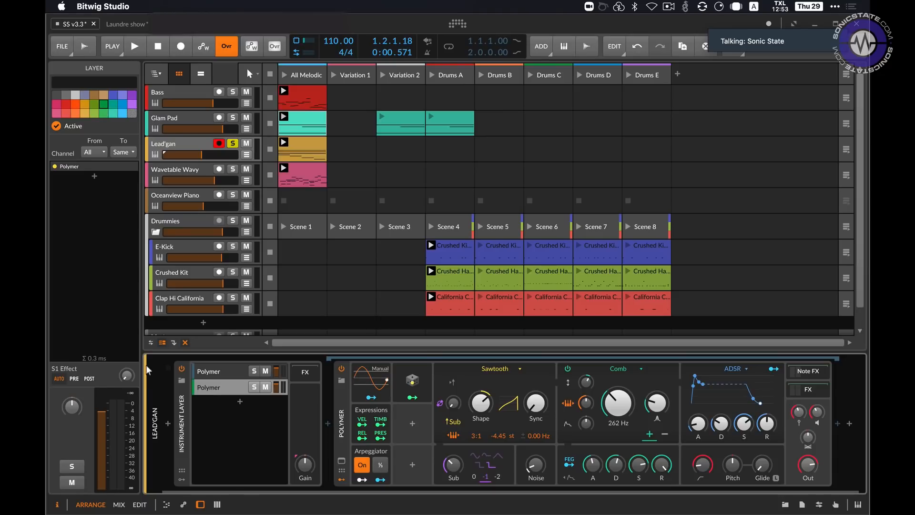
left_click(66, 113)
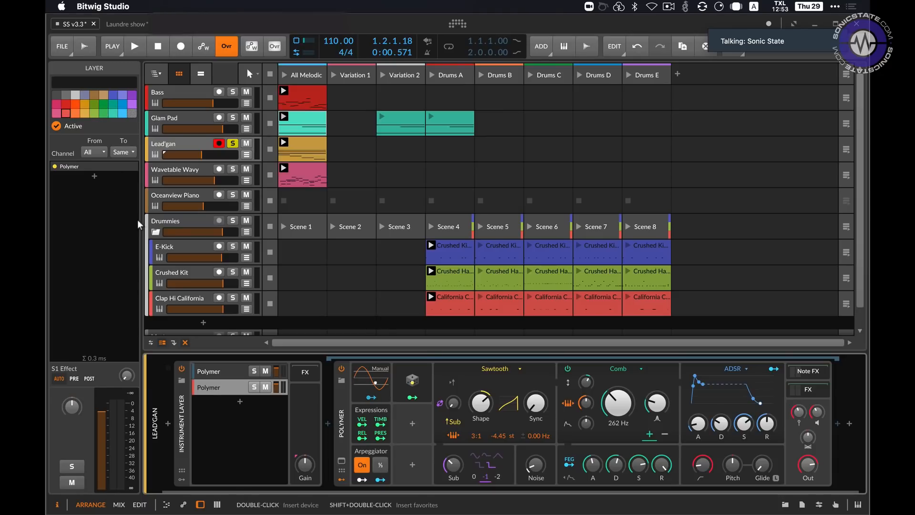
Step: Start playback and swap the second layer's Polymer oscillator to Sine
key("space")
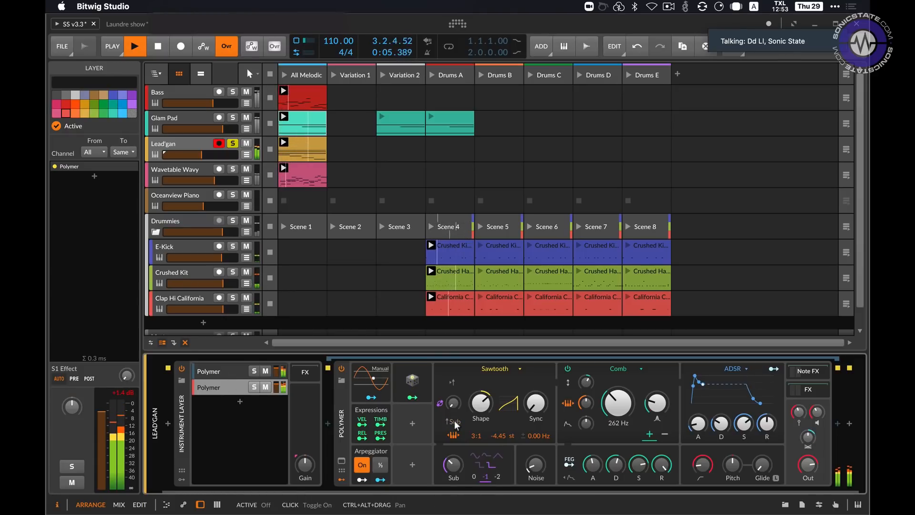
left_click(509, 369)
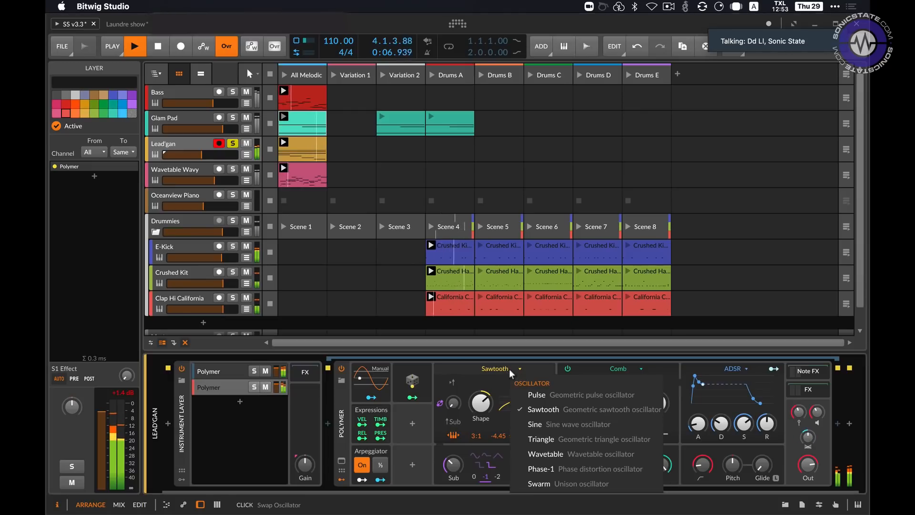
left_click(539, 423)
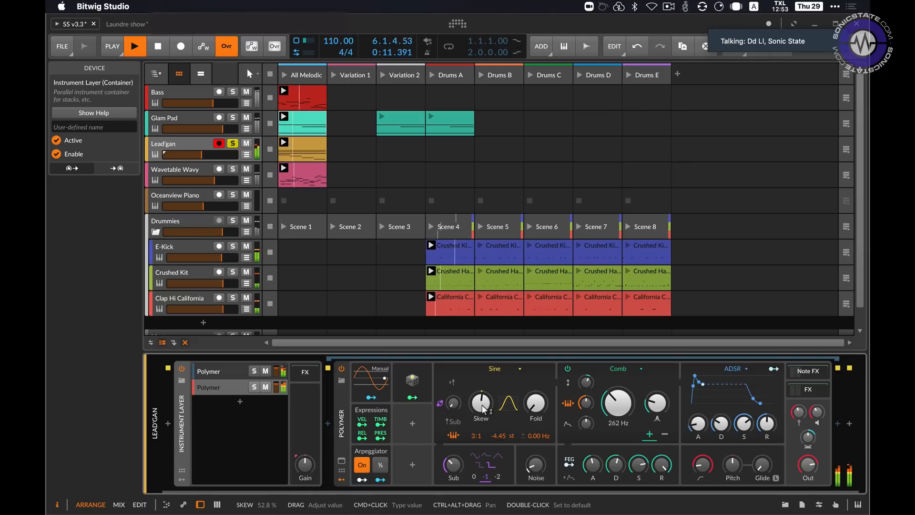
Step: Turn off the second Polymer's Arpeggiator switch and raise its phase modulation amount to about 58.2 %
left_click(361, 466)
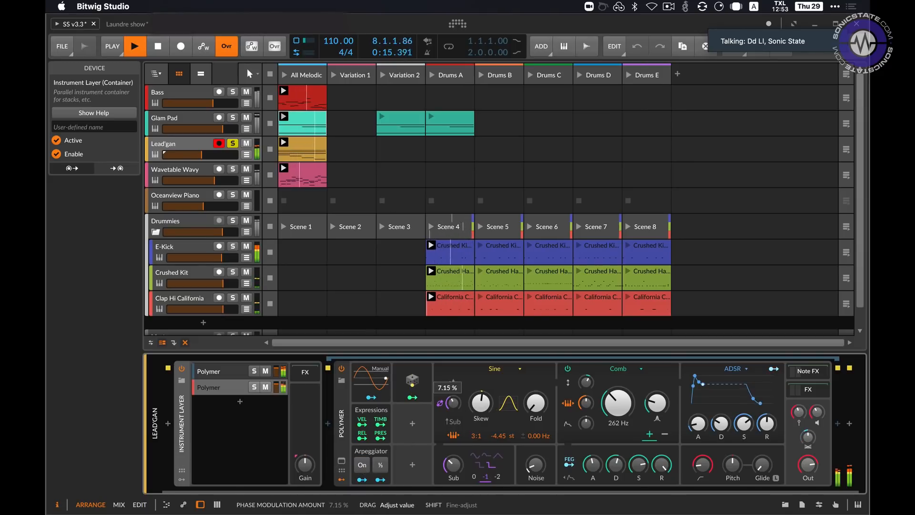
left_click_drag(454, 404, 456, 399)
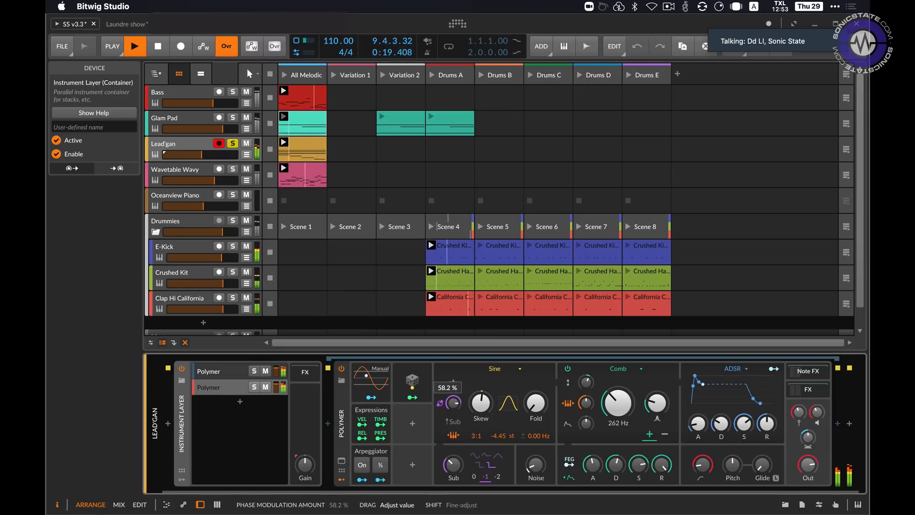
Step: Raise the Fold of the second Polymer's Sine oscillator and fine-tune its Skew and Sub amounts
left_click_drag(530, 406, 530, 390)
left_click_drag(480, 402, 481, 402)
left_click_drag(453, 465, 453, 462)
Step: Swap the second Polymer's filter to SVF with 36.0 % resonance and a 262 Hz cutoff, and slightly readjust the Skew
left_click(626, 371)
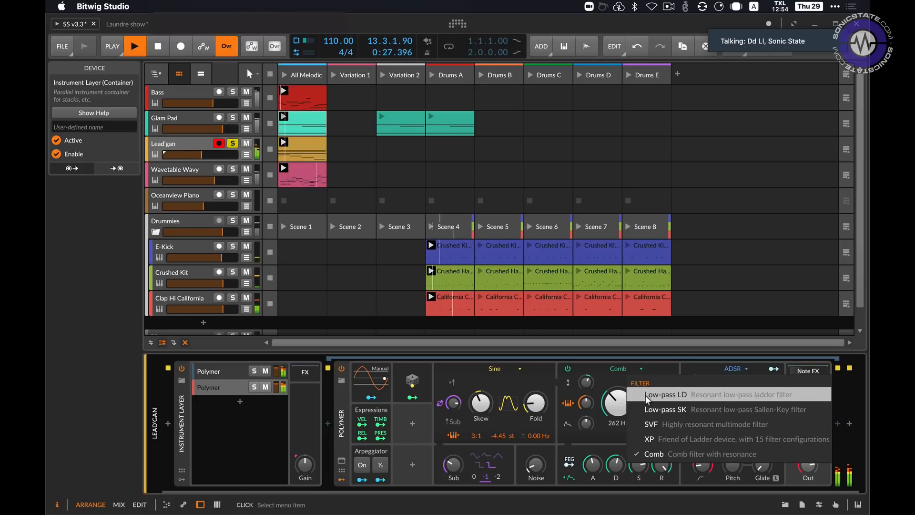
left_click(647, 424)
left_click_drag(617, 403, 586, 404)
left_click_drag(656, 403, 657, 381)
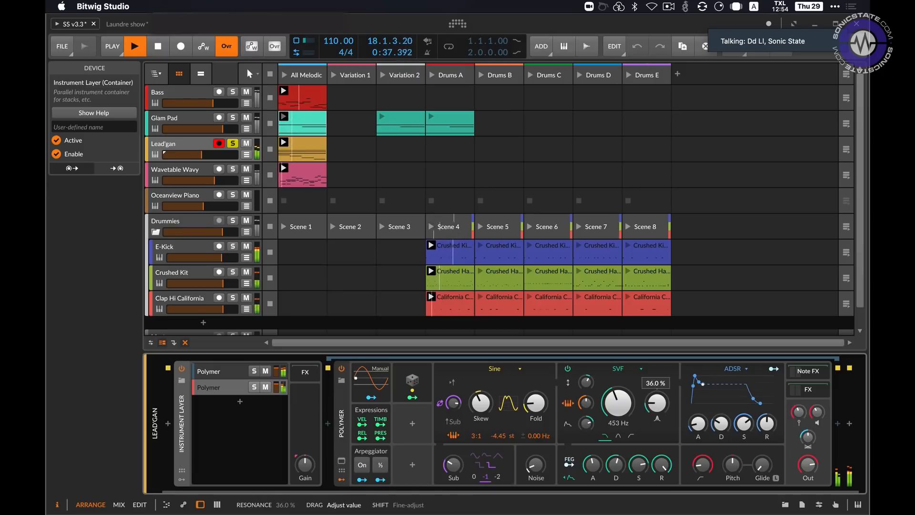
left_click_drag(618, 403, 617, 409)
left_click_drag(480, 403, 480, 406)
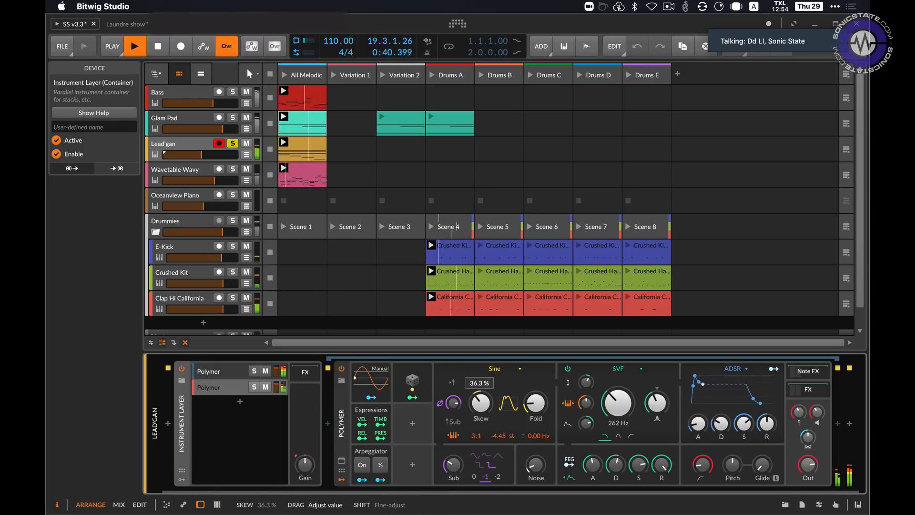
Step: Remove the Velocity modulation from the second Polymer's pitch offset and return the offset to 0.00 st
right_click(496, 435)
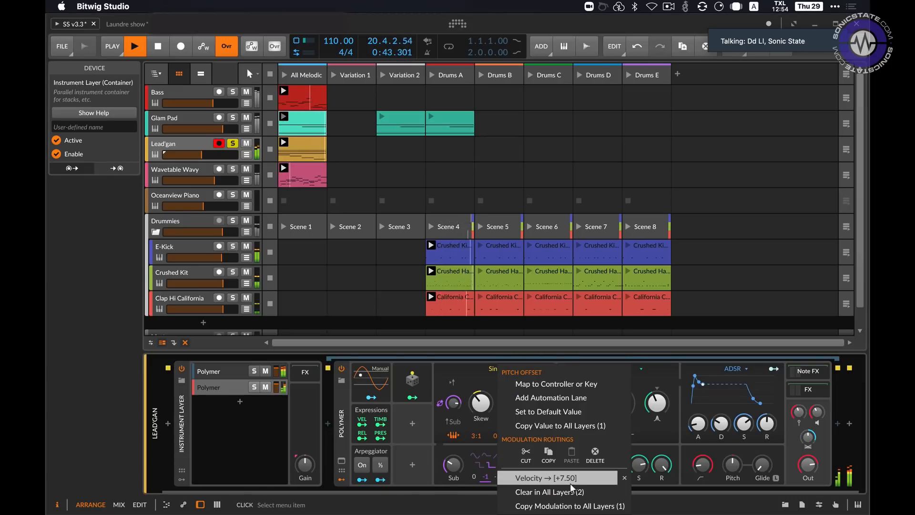
left_click(624, 477)
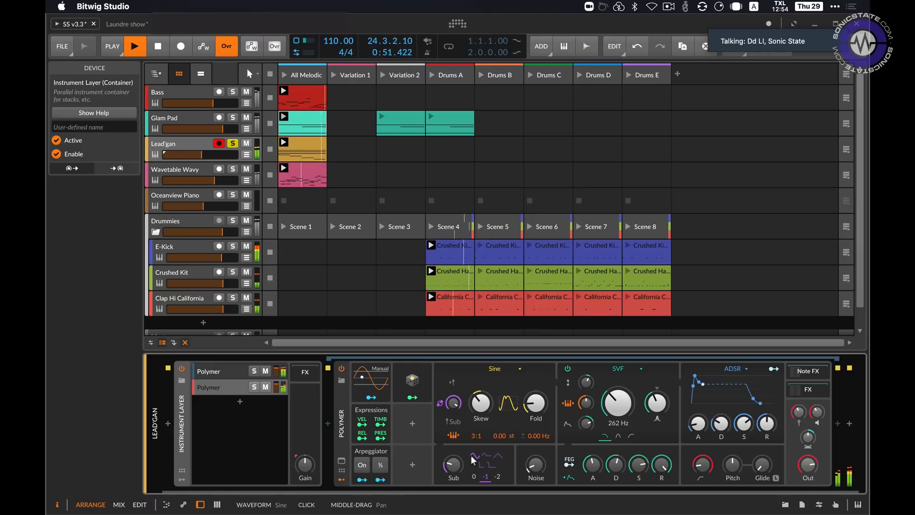
Step: Raise the second Polymer's SVF cutoff to 466 Hz and restart playback from the beginning
left_click_drag(619, 402, 585, 401)
key("space")
key("space")
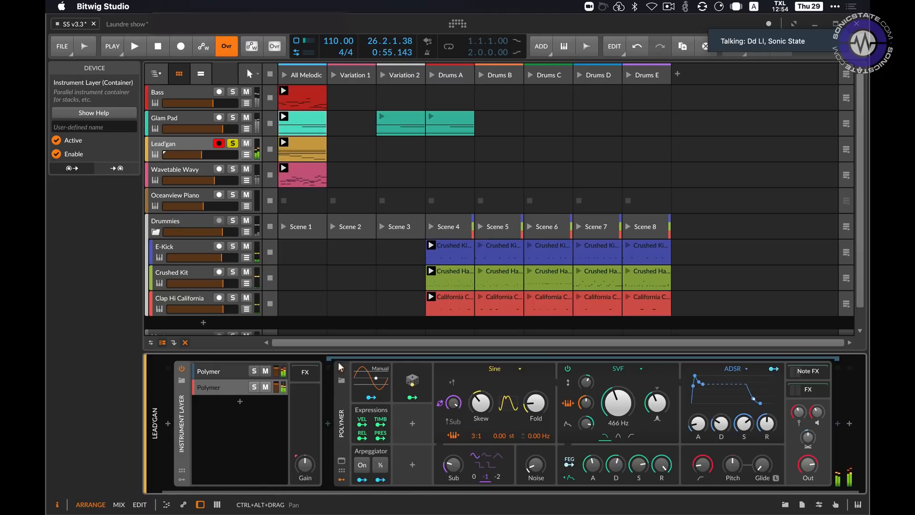
Step: Listen to Lead'gan unsoloed in the full mix, show the first Polymer layer, and solo the track again
left_click(233, 143)
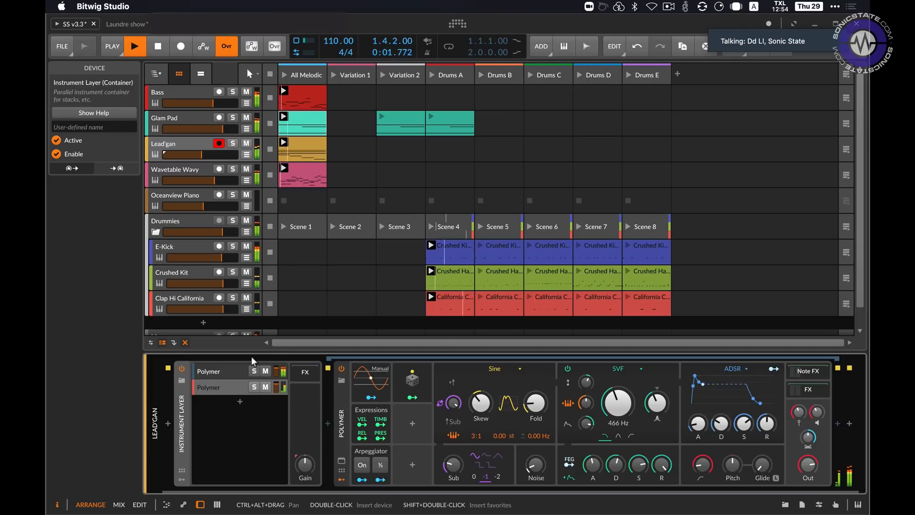
left_click(225, 372)
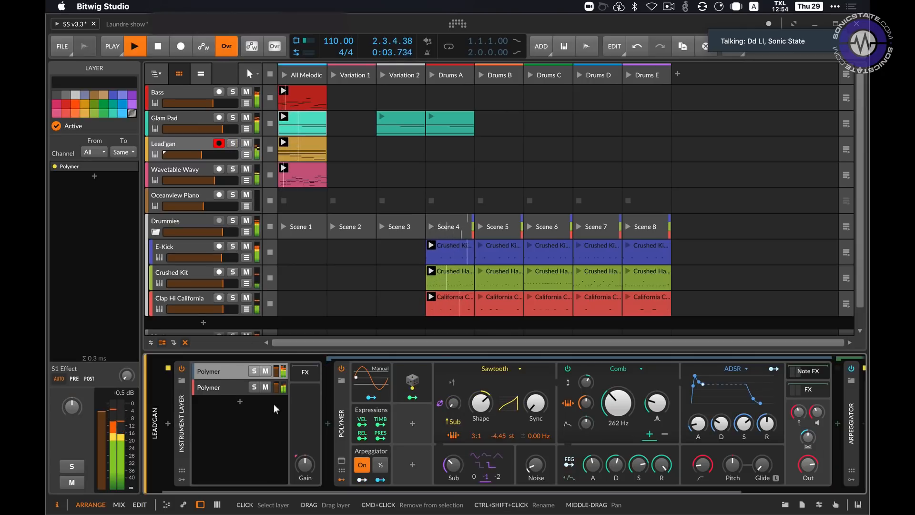
left_click(233, 143)
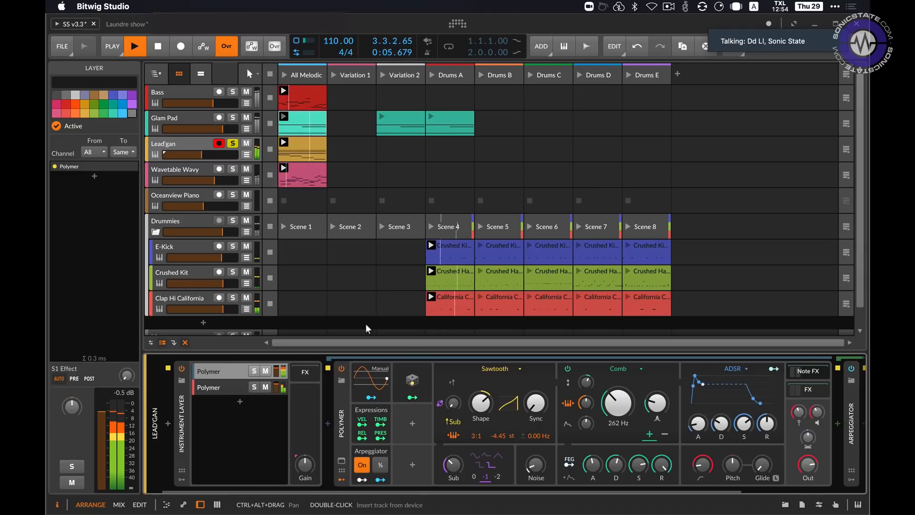
Step: In the second Polymer layer, turn on the Arpeggiator's On and ½ switches and restart playback
left_click(268, 392)
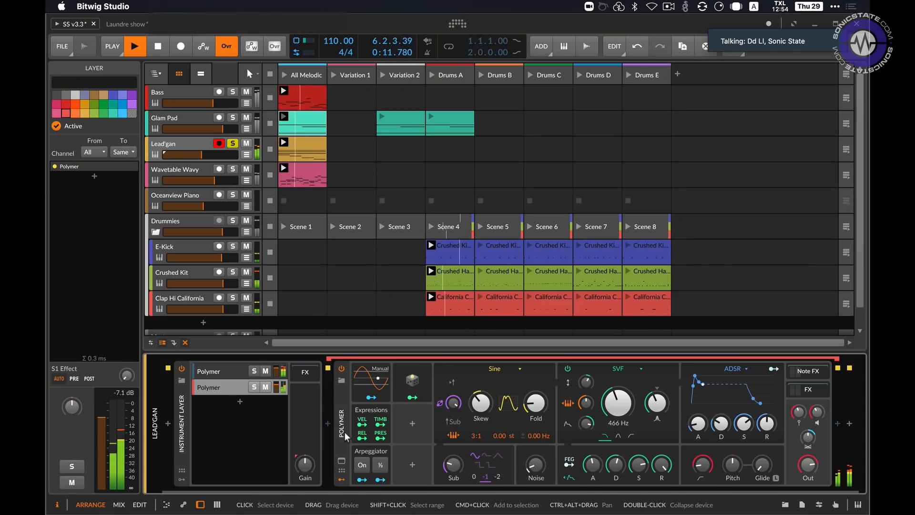
left_click(366, 465)
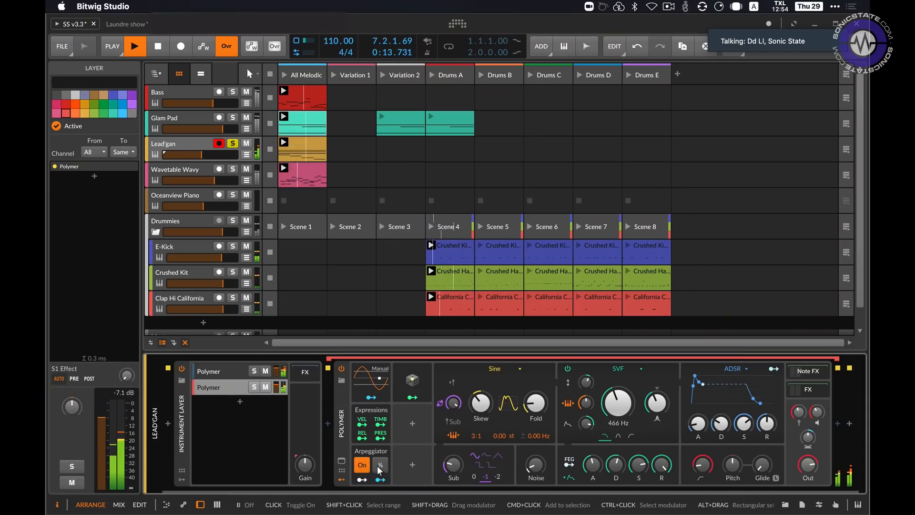
key("space")
left_click(377, 467)
key("space")
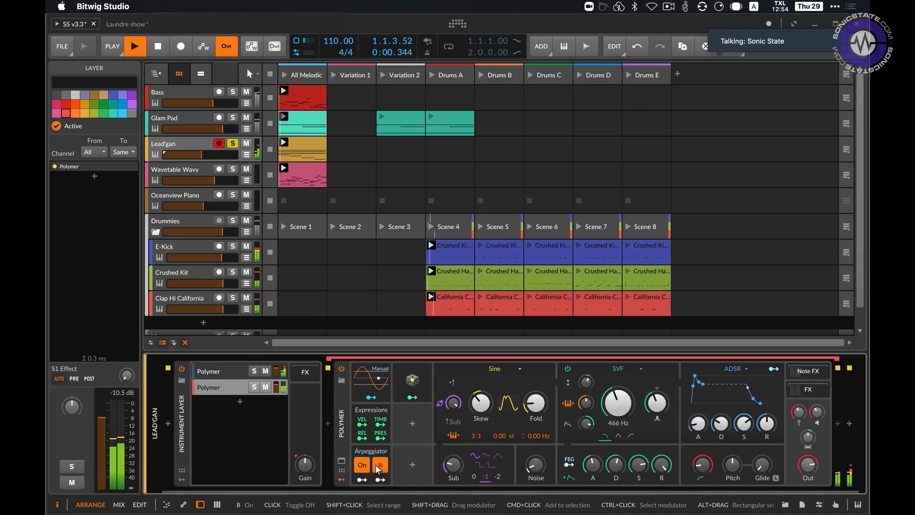